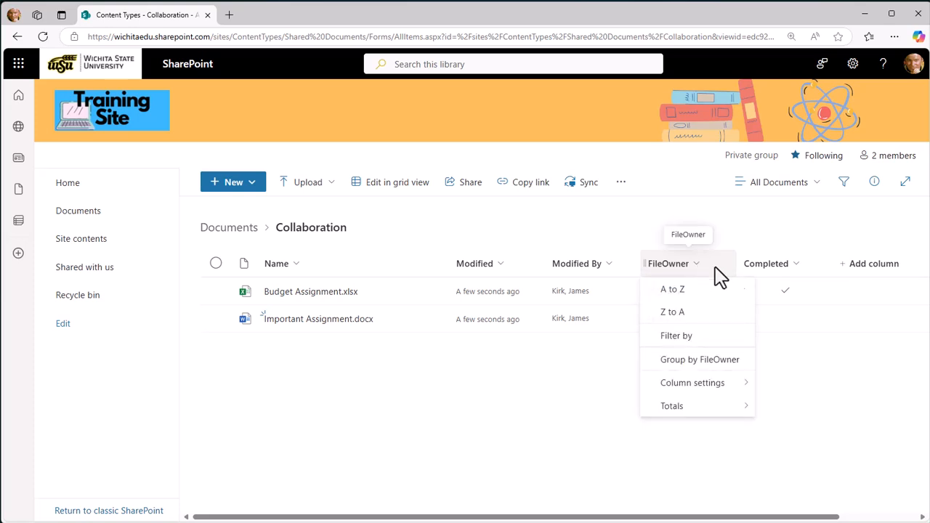
Step: Check the Completed column's options, return to the Documents library root and switch to the Information library
click(802, 269)
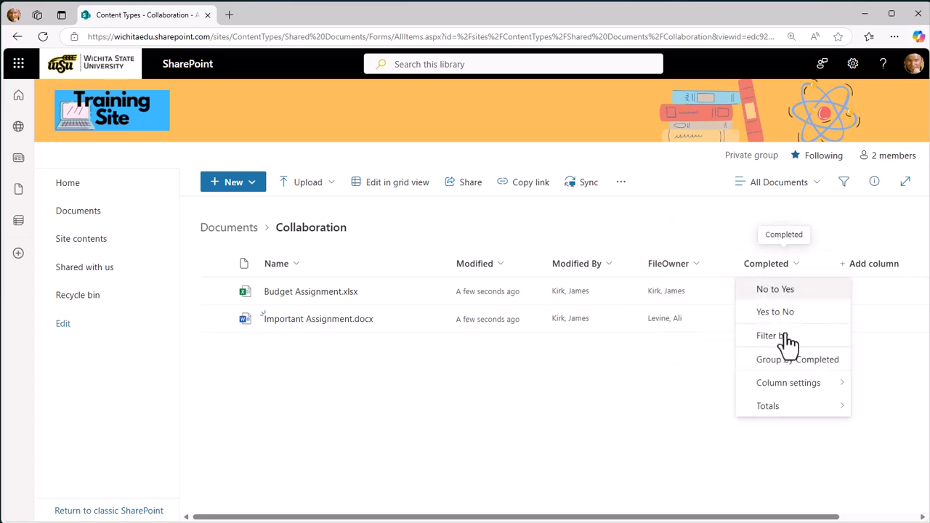
click(685, 426)
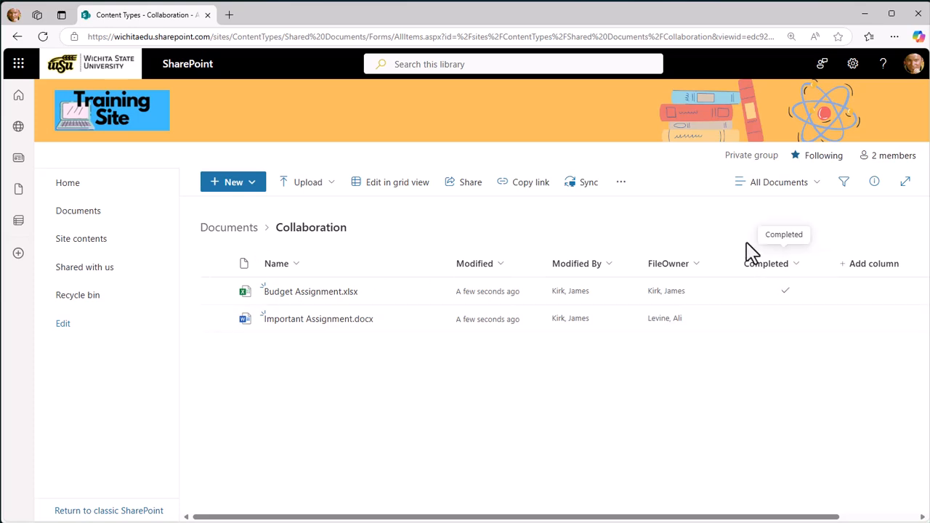
click(231, 230)
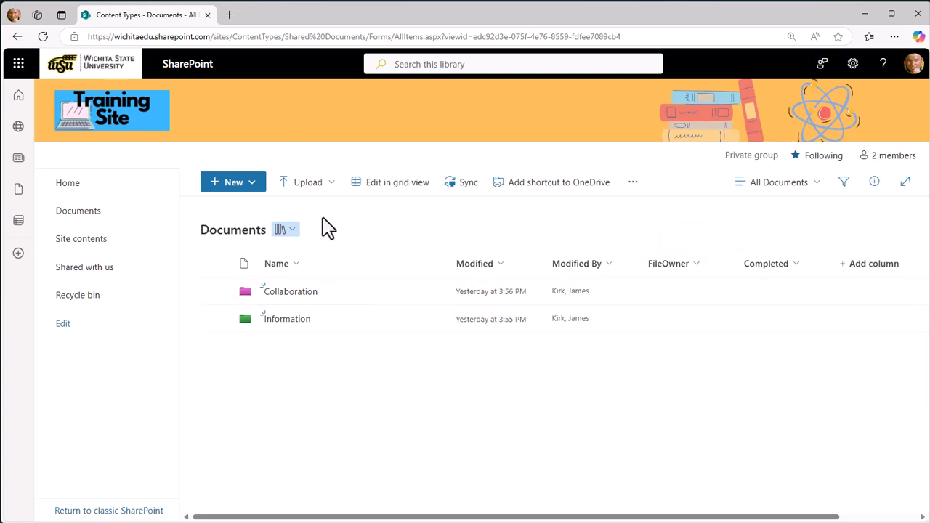
click(294, 233)
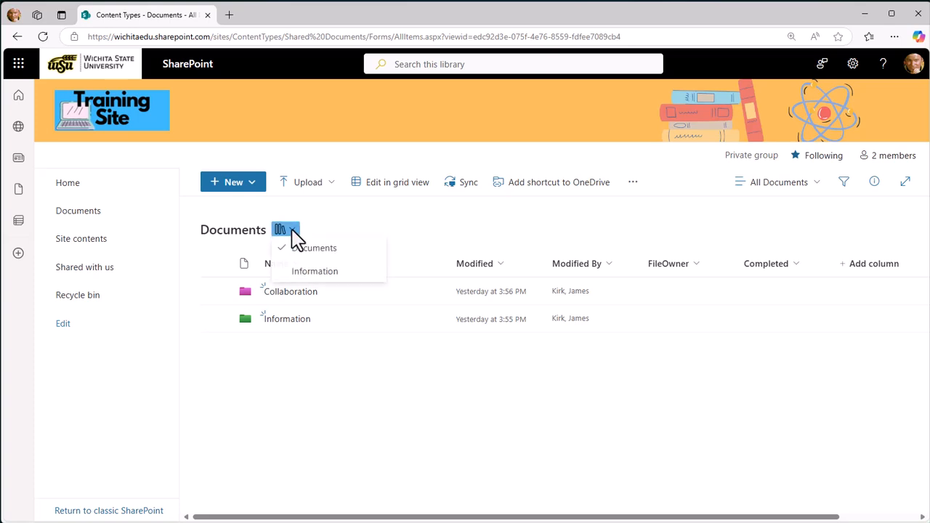
click(308, 275)
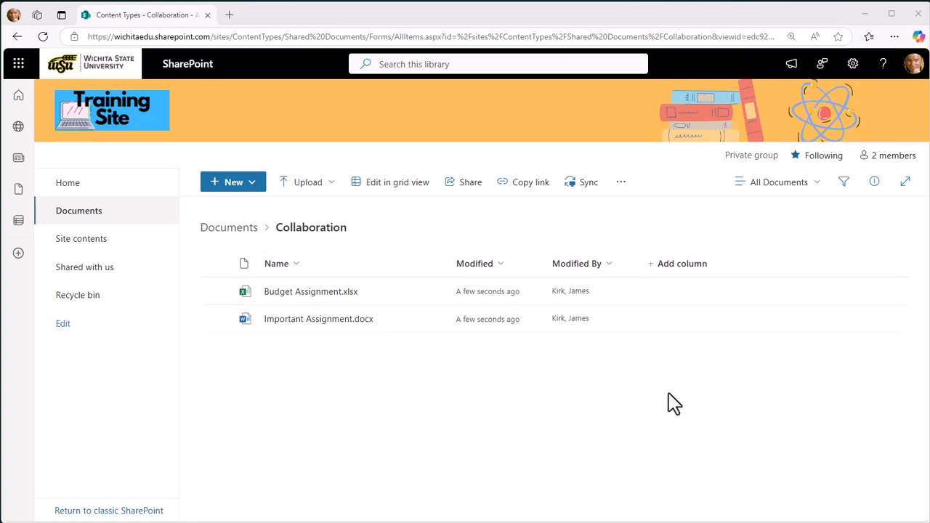
Step: Examine the Collaboration folder's files in the Collaboration view and return to the All Documents view
click(781, 183)
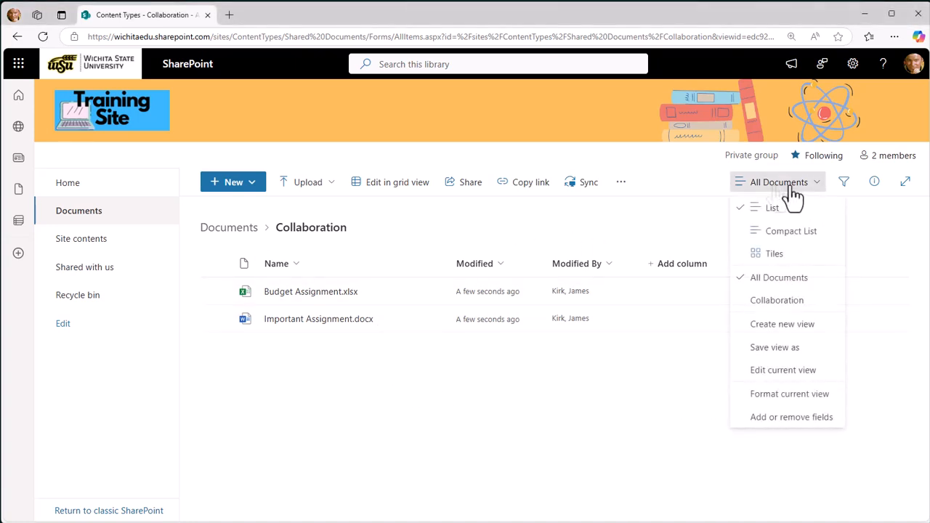
click(796, 302)
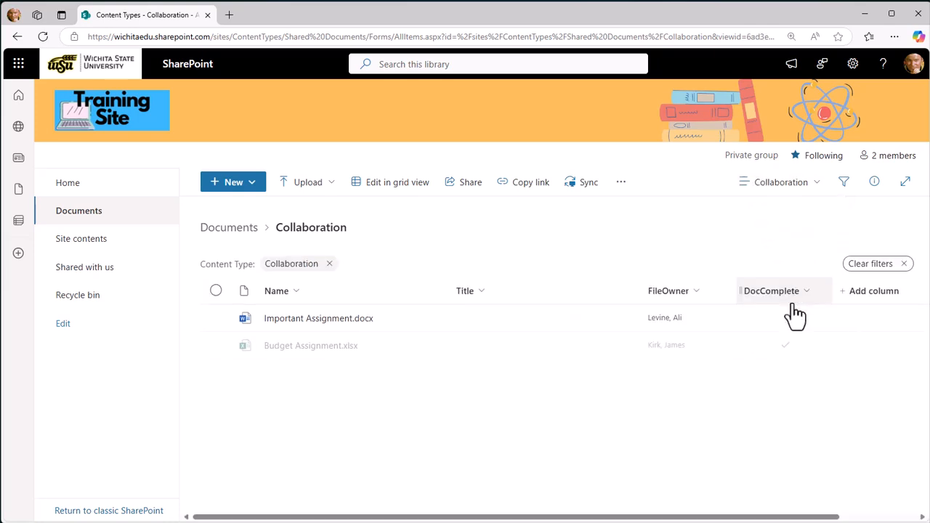
drag(588, 518, 666, 521)
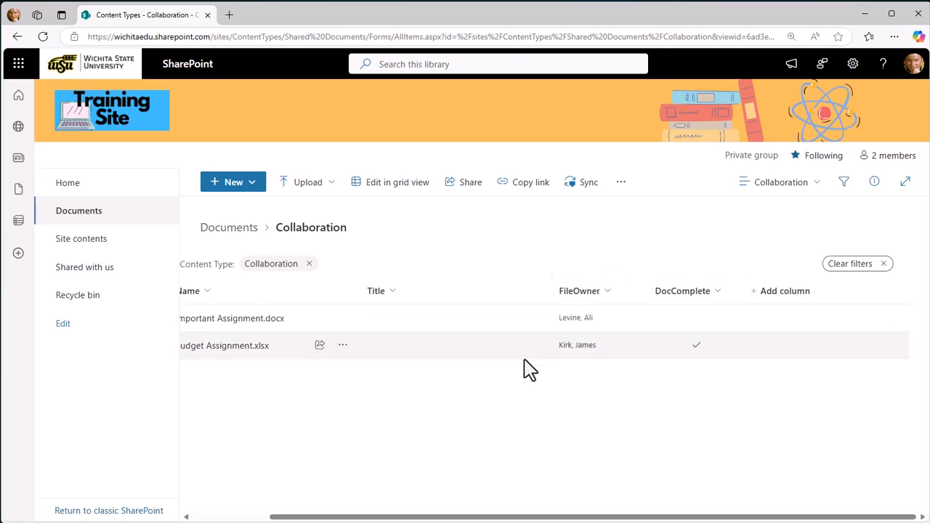
click(790, 187)
click(788, 278)
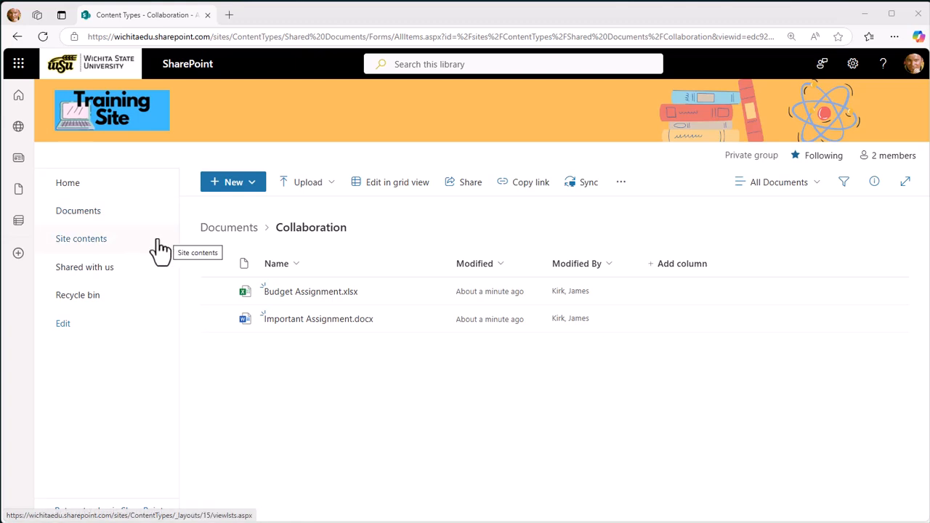
Step: Open the site's content type gallery by way of Site contents, Site information and the full site settings
click(74, 247)
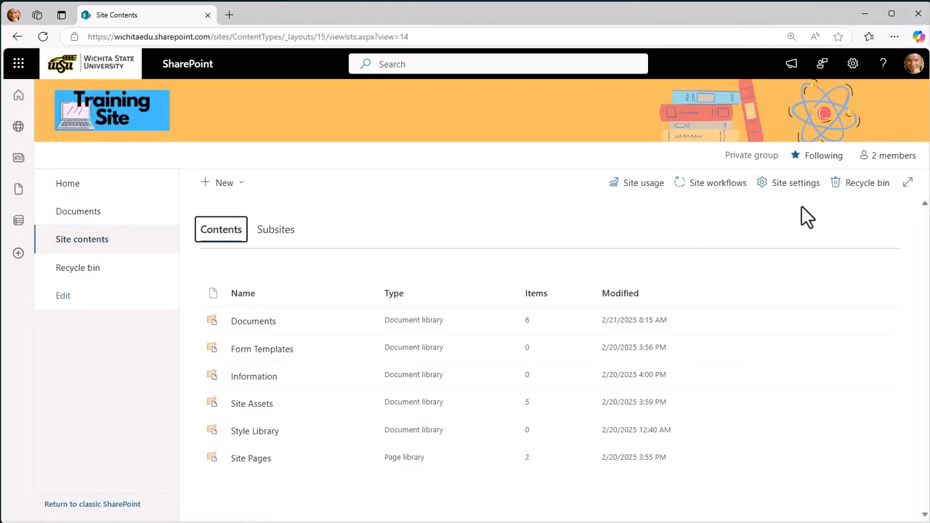
click(799, 187)
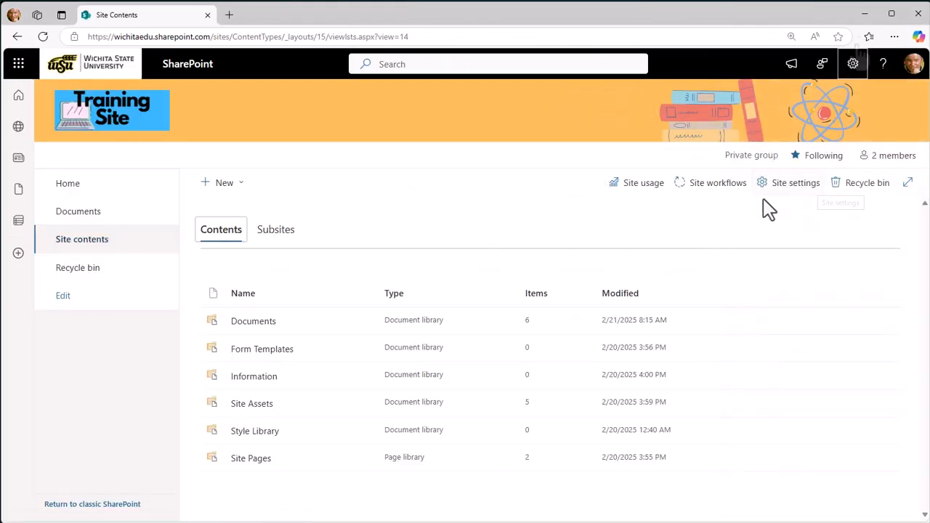
click(856, 69)
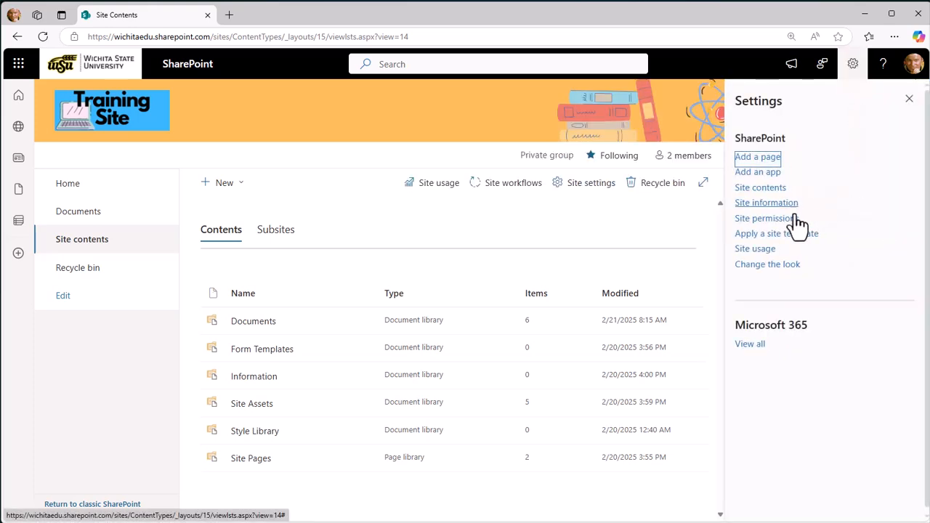
click(776, 203)
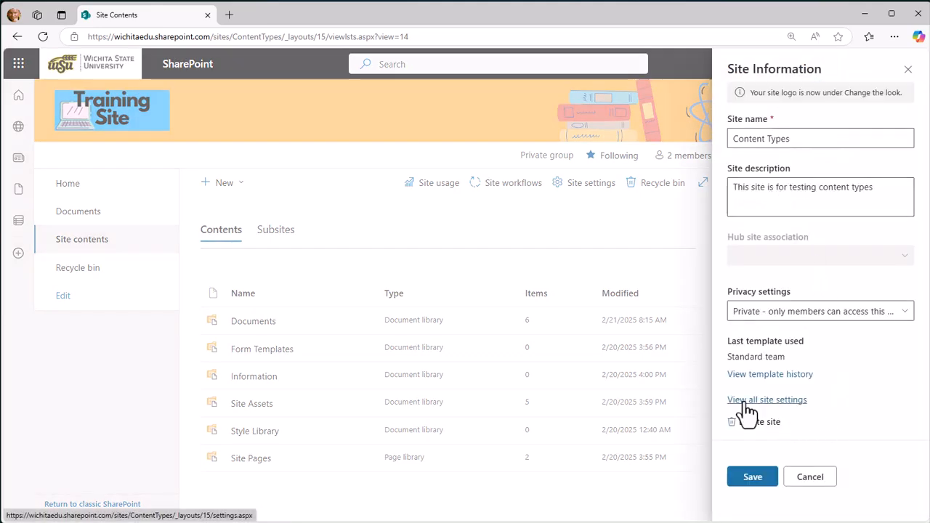
click(746, 405)
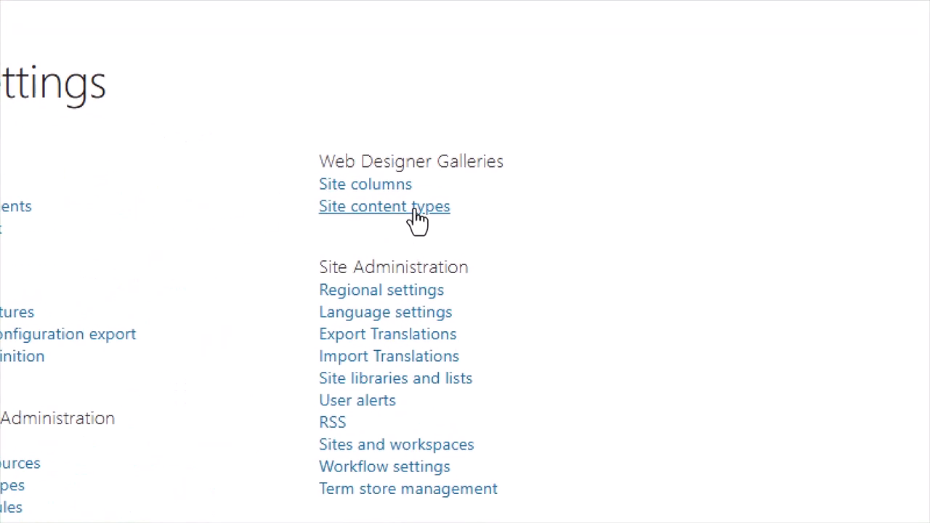
click(415, 209)
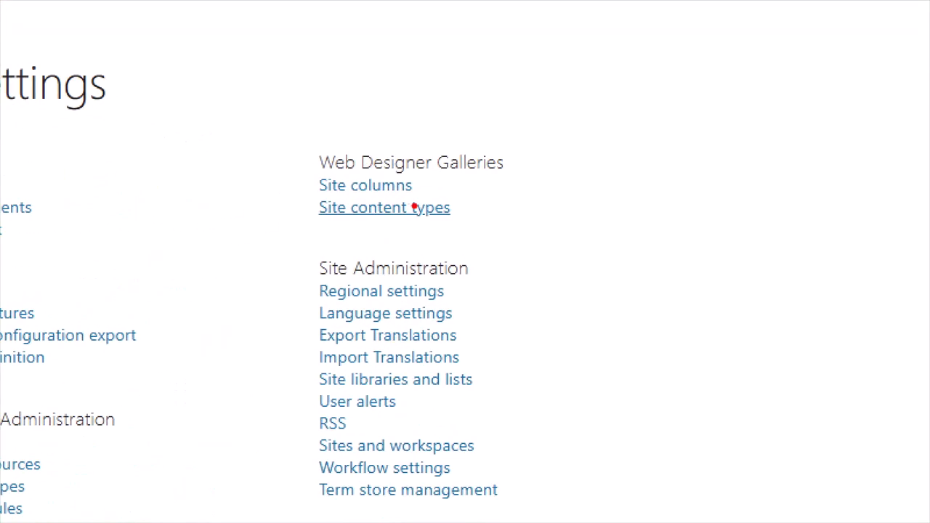
drag(311, 235, 455, 243)
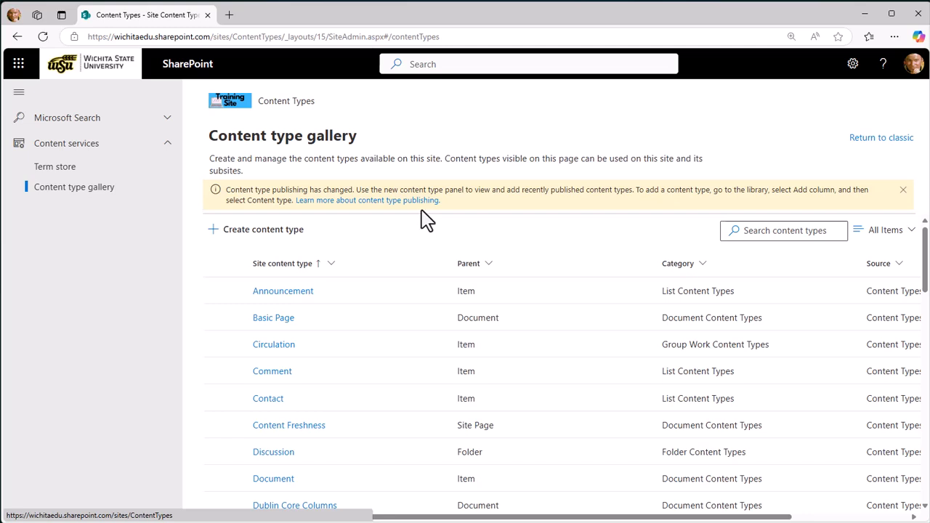
Step: Start a new content type in the gallery and name it Collaboration
click(263, 230)
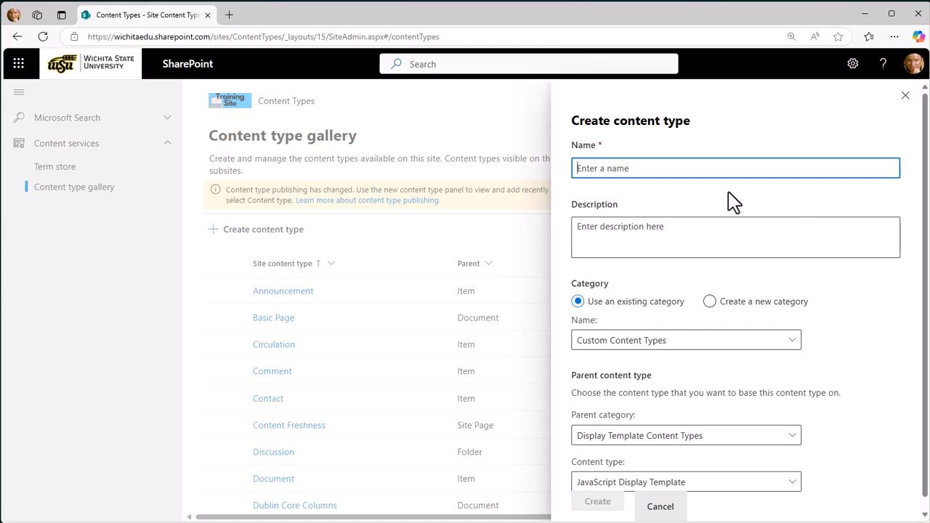
text(C)
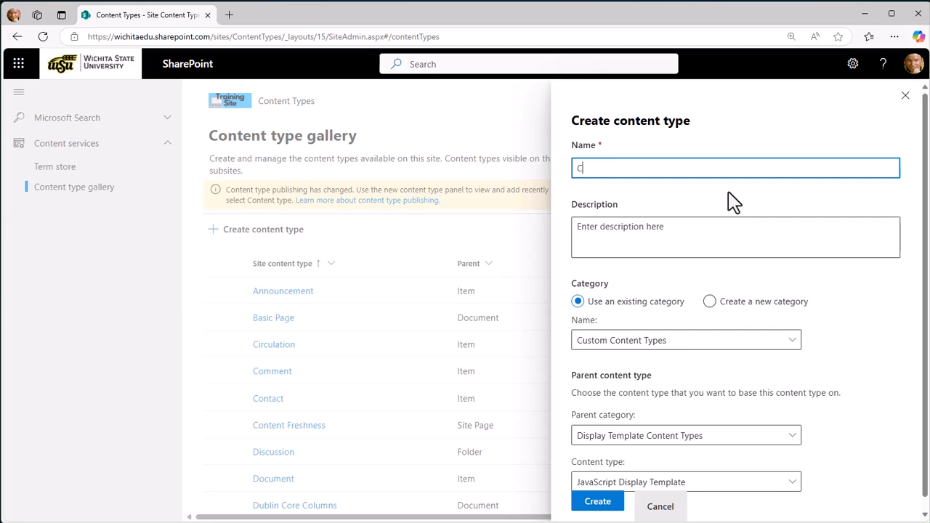
text(ollaboration)
Step: Base the content type on Document from the Document Content Types parent category and create it
scroll(813, 336, down, 1)
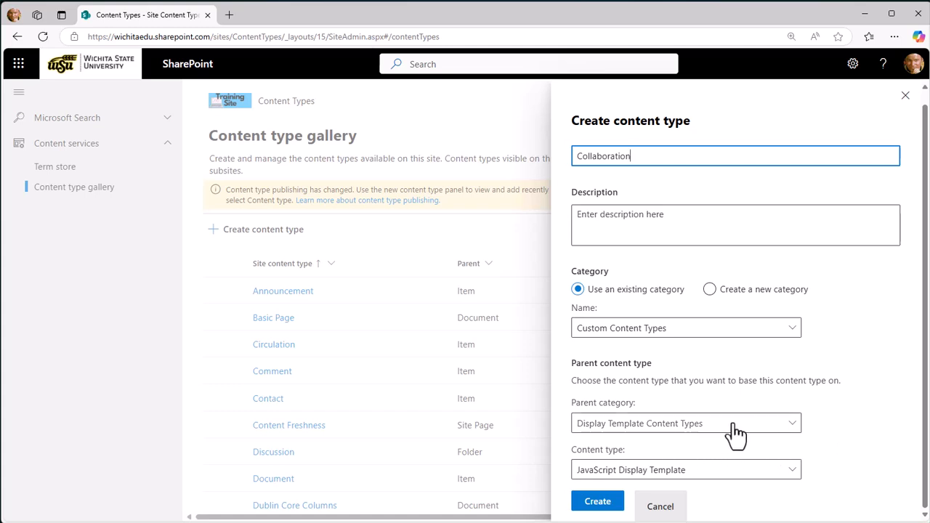
click(764, 433)
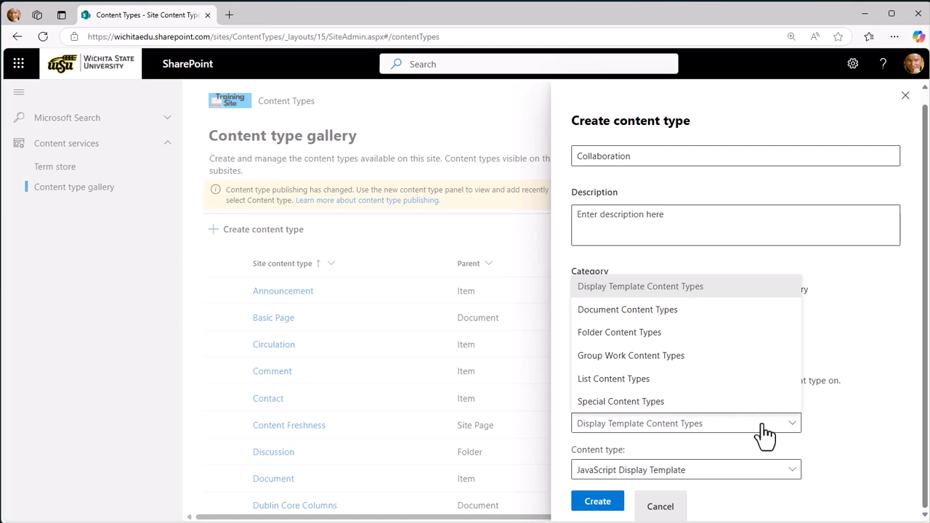
click(833, 429)
click(697, 438)
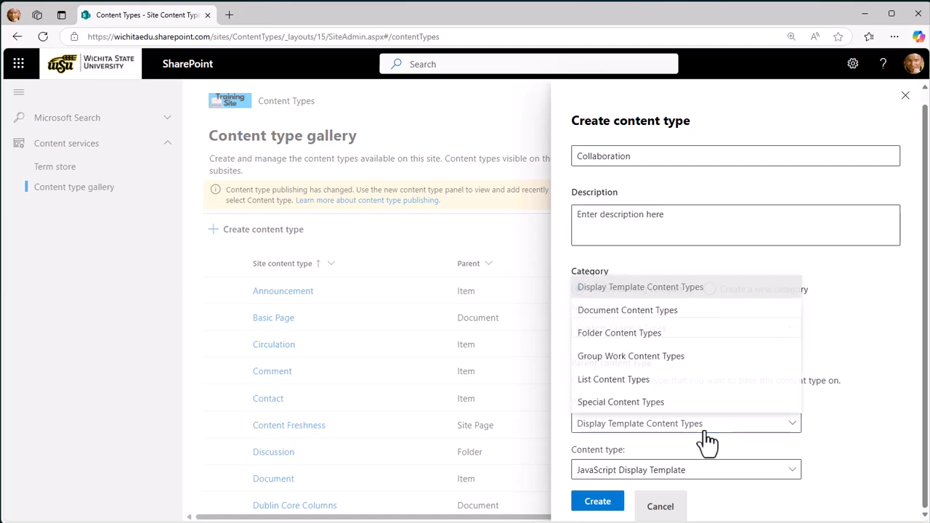
click(615, 312)
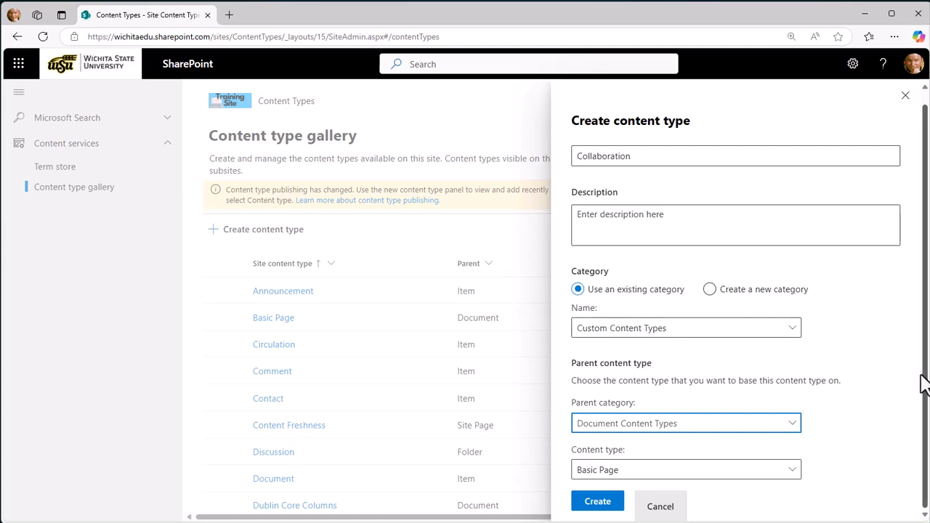
click(712, 480)
click(617, 194)
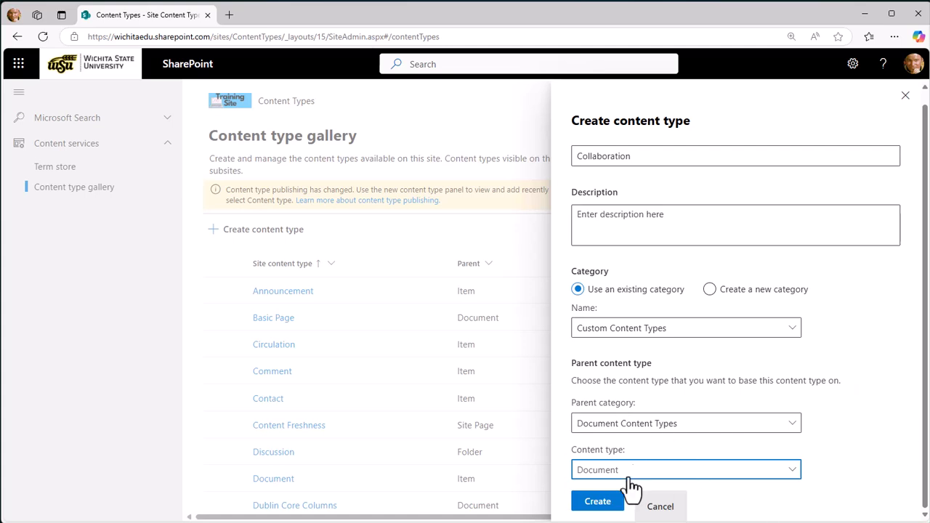
click(597, 502)
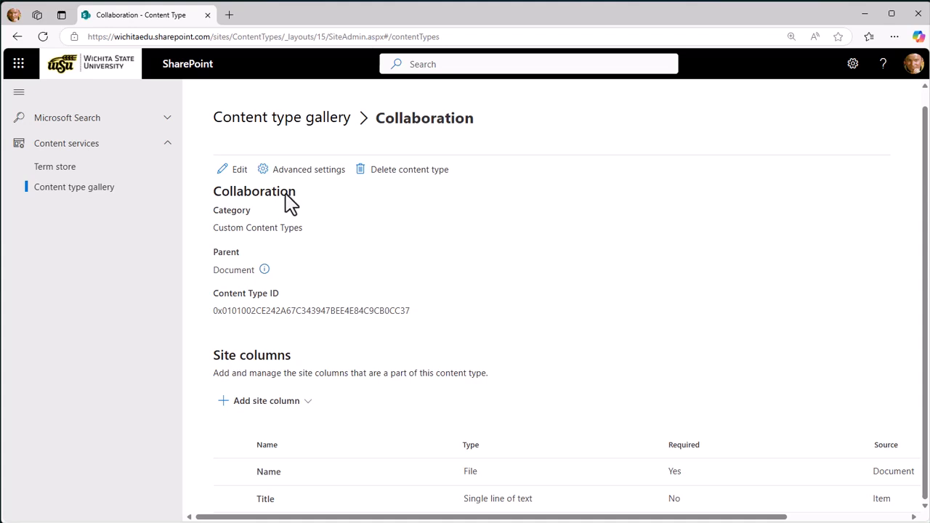
Step: Define a new site column named FileOwner with the Person or Group type for the Collaboration content type
click(257, 408)
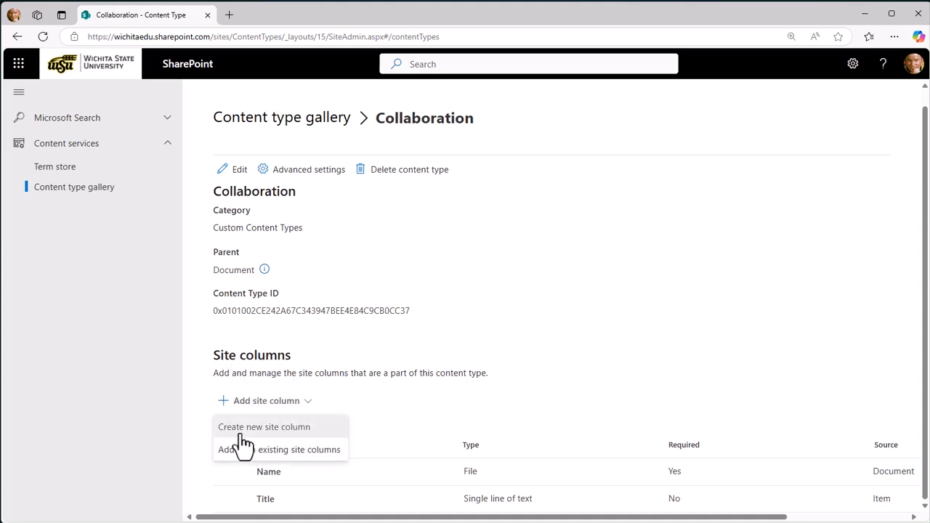
click(240, 430)
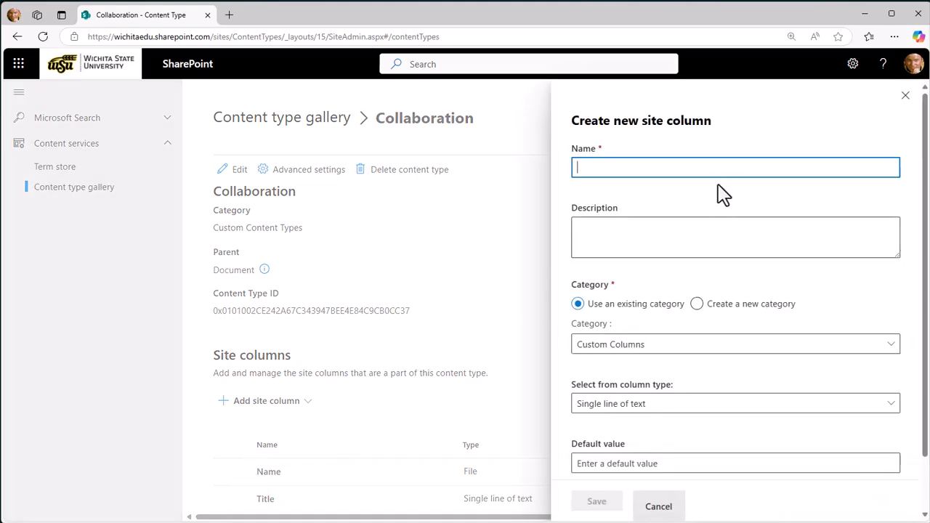
text(FileOwner)
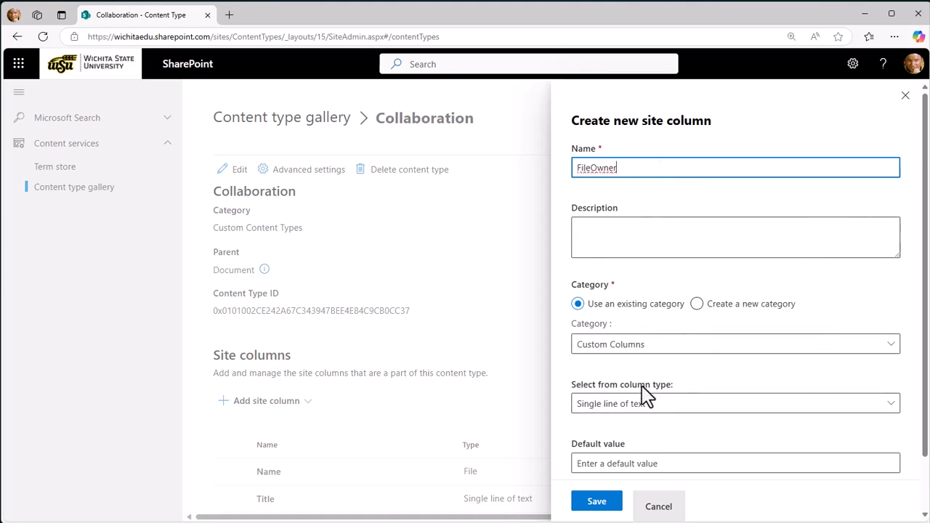
click(716, 405)
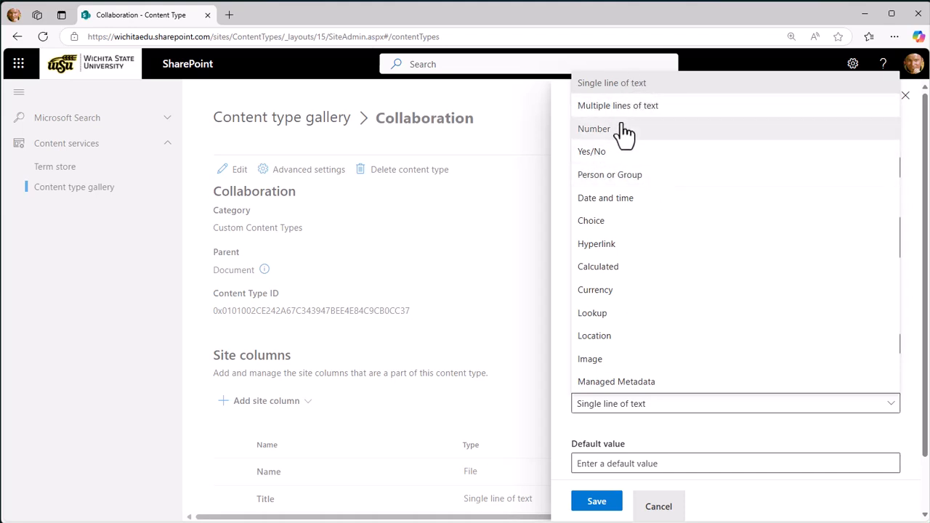
click(621, 180)
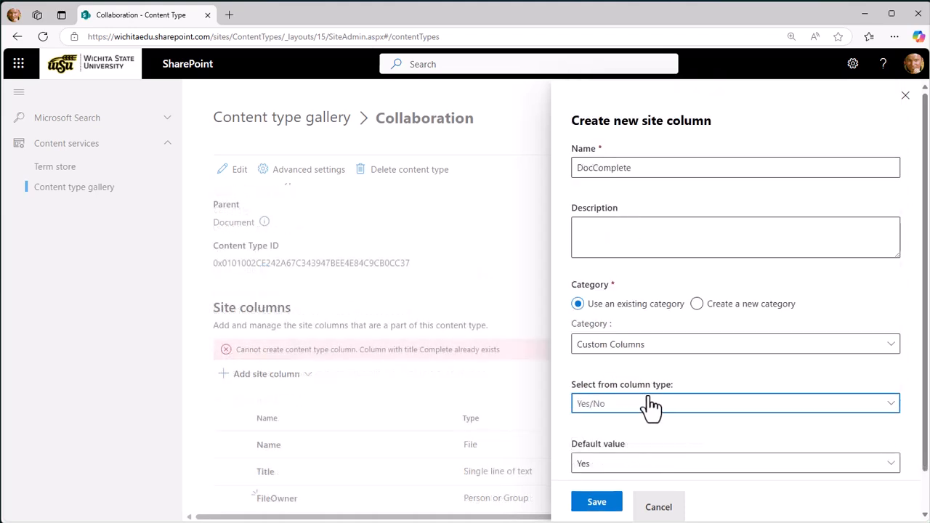
Step: Keep the DocComplete site column as Yes/No, set its default value to No and save it
click(644, 408)
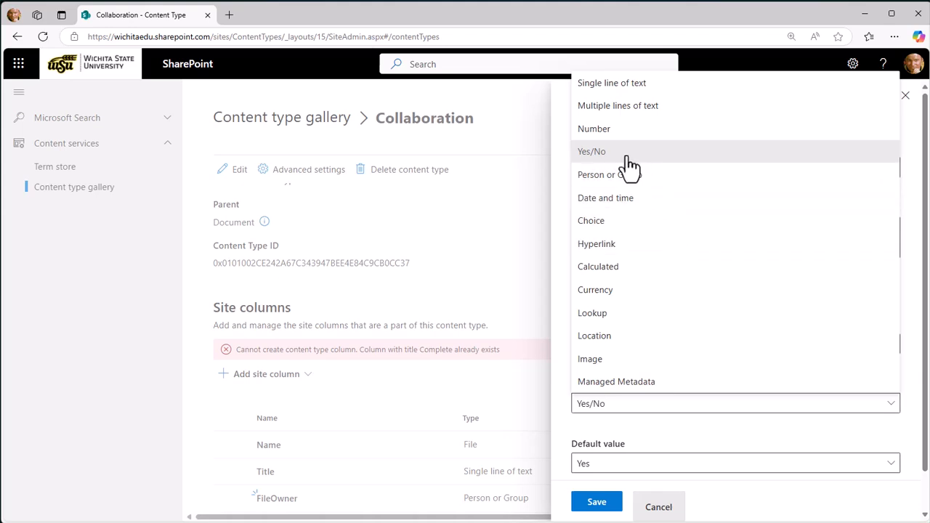
click(705, 406)
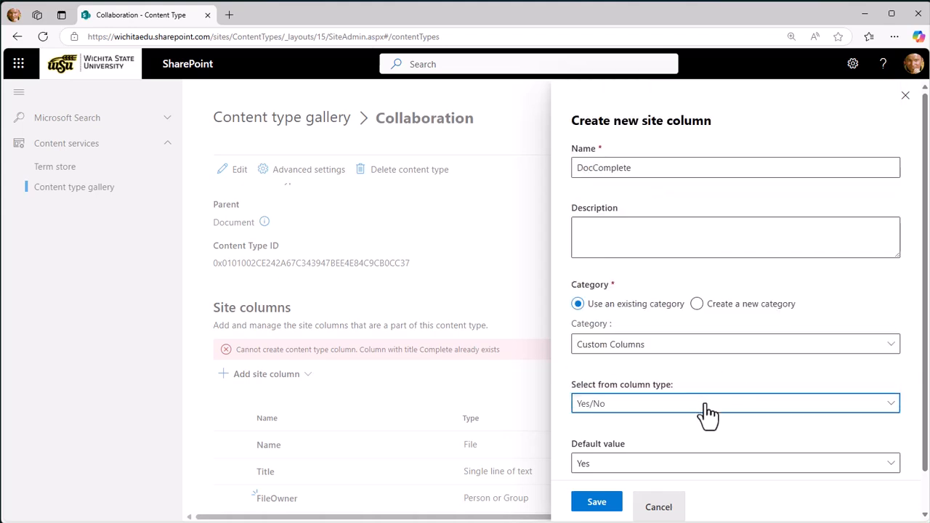
click(661, 474)
click(645, 443)
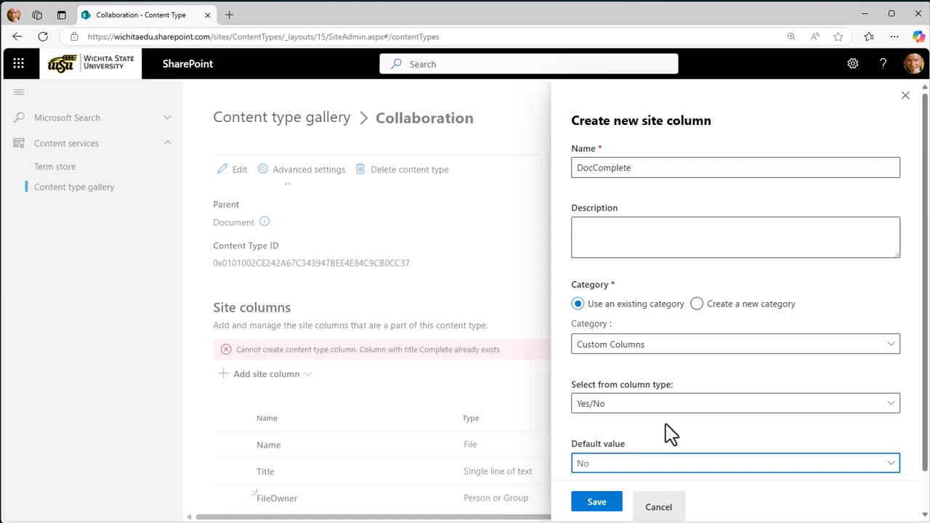
scroll(672, 435, down, 1)
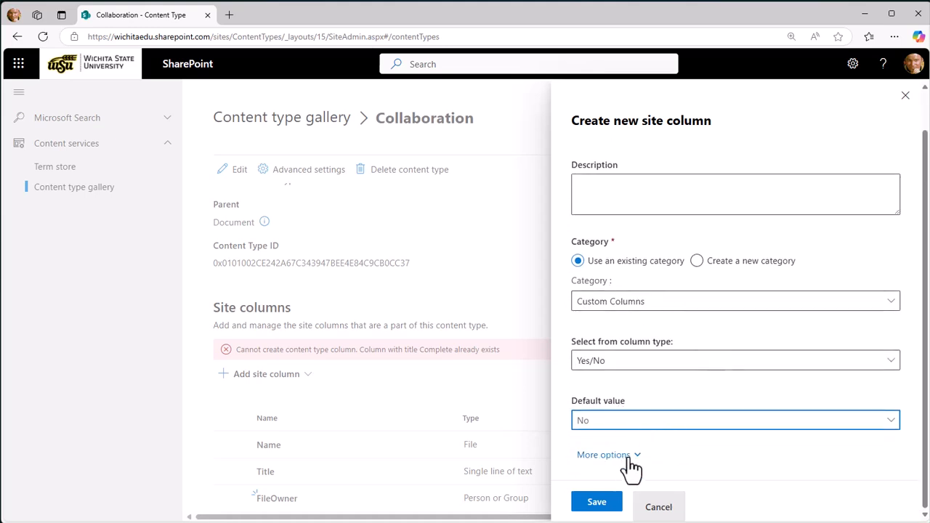
scroll(644, 416, up, 1)
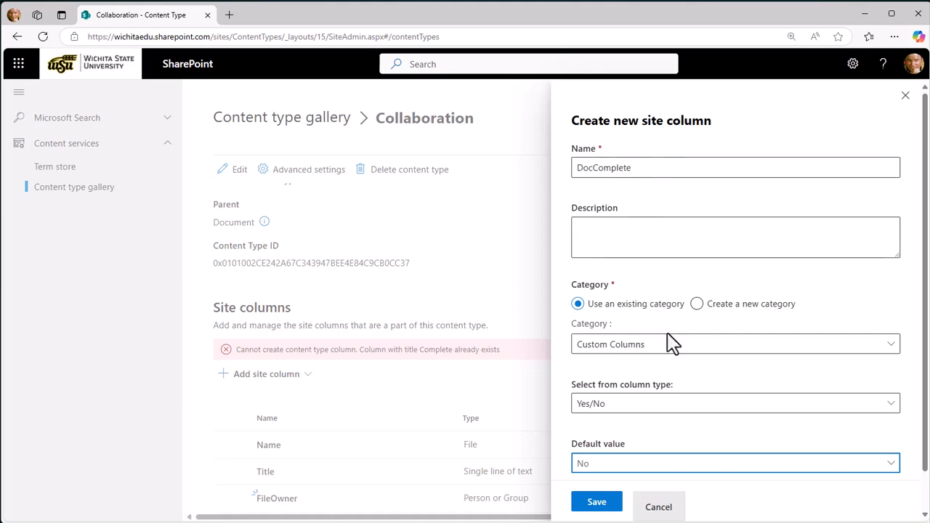
click(595, 505)
scroll(407, 425, down, 1)
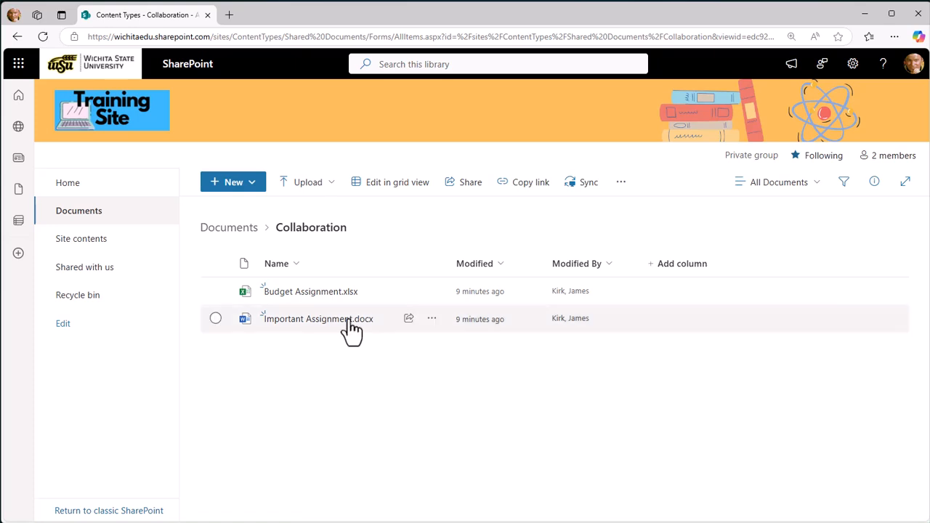
Step: Add the Collaboration content type to the document library and apply it
click(670, 265)
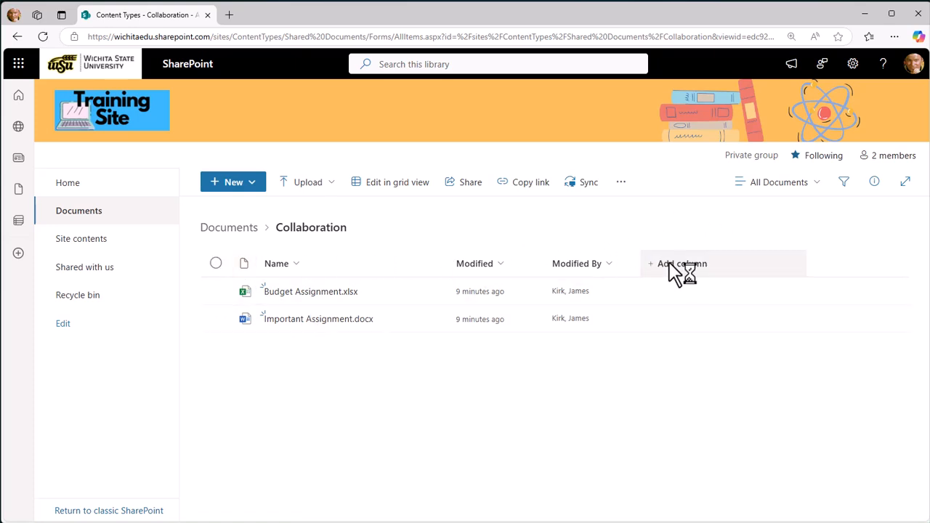
drag(636, 277, 633, 373)
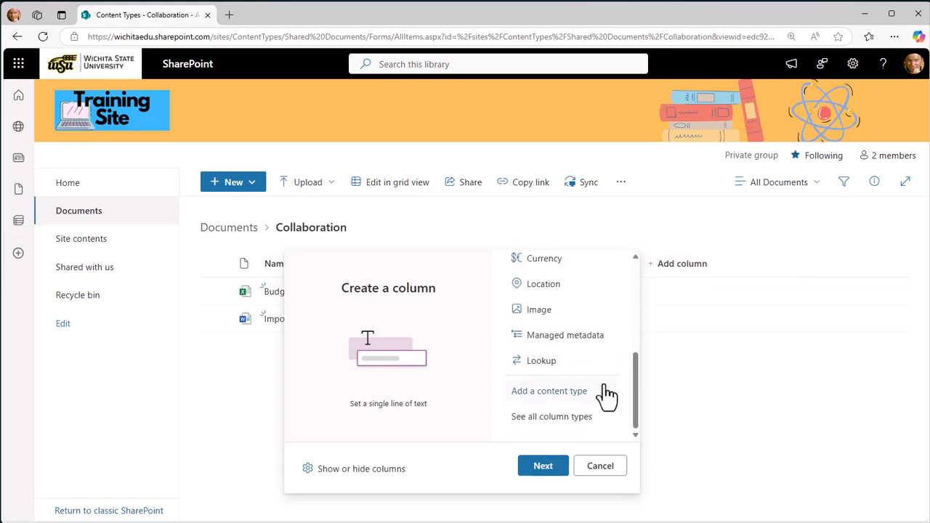
click(564, 397)
click(543, 465)
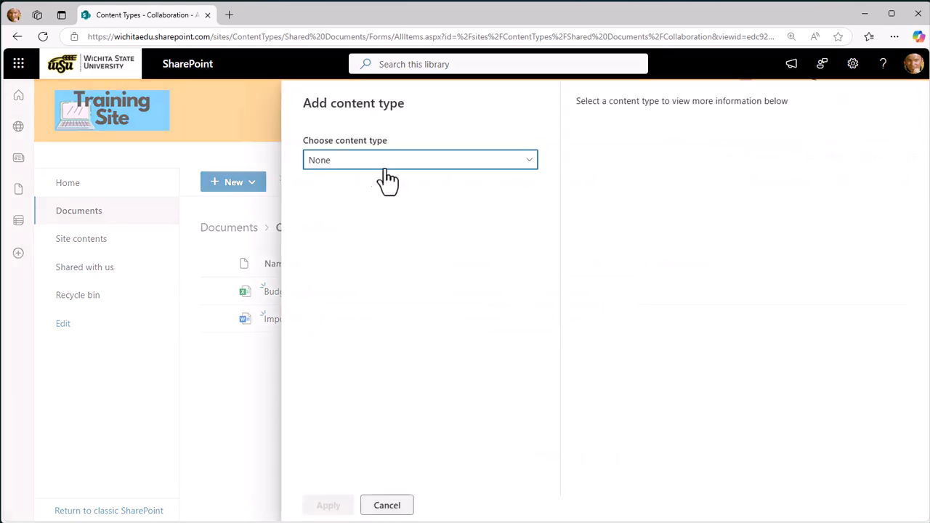
click(365, 162)
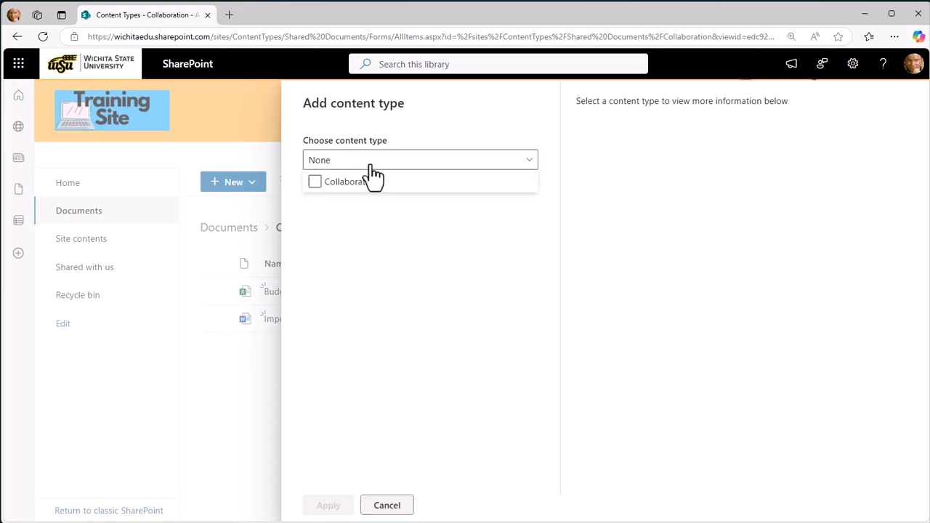
click(316, 184)
click(317, 185)
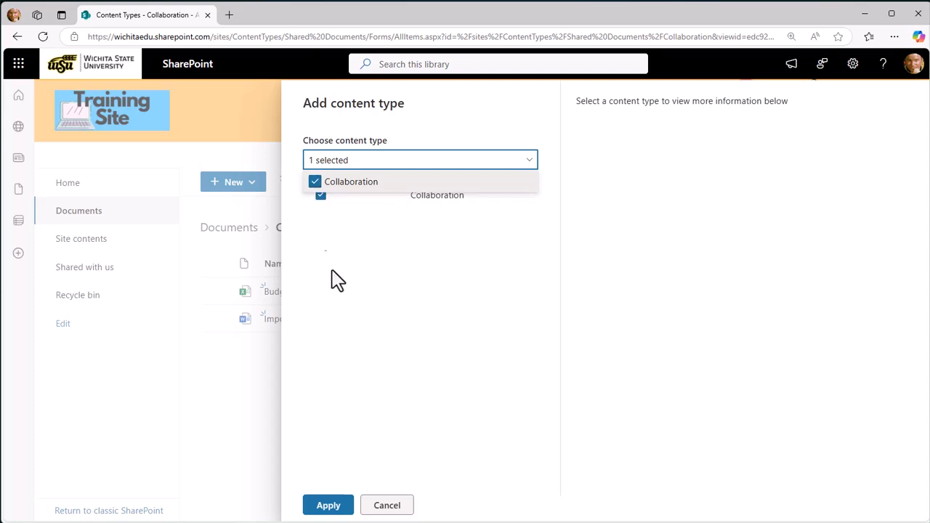
click(325, 507)
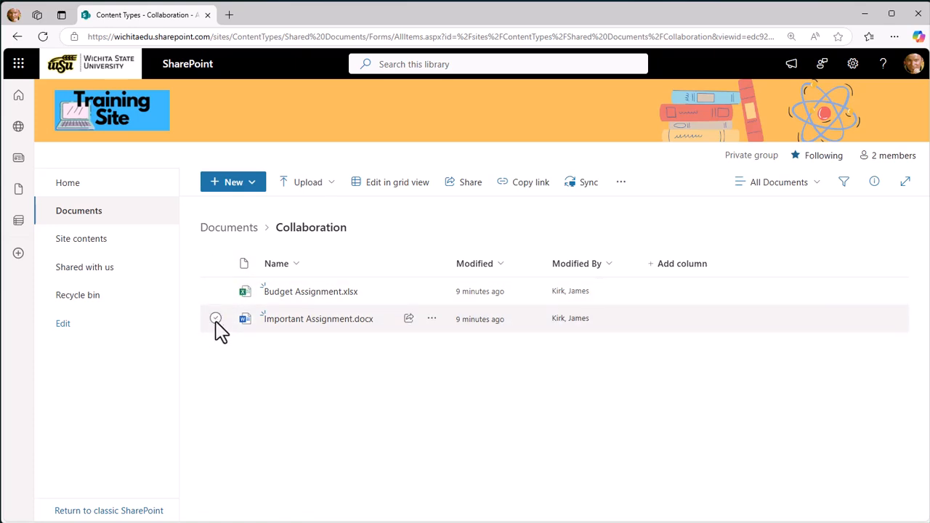
Step: Bulk edit Budget Assignment.xlsx and Important Assignment.docx in the Collaboration folder to use the Collaboration content type and save
click(229, 228)
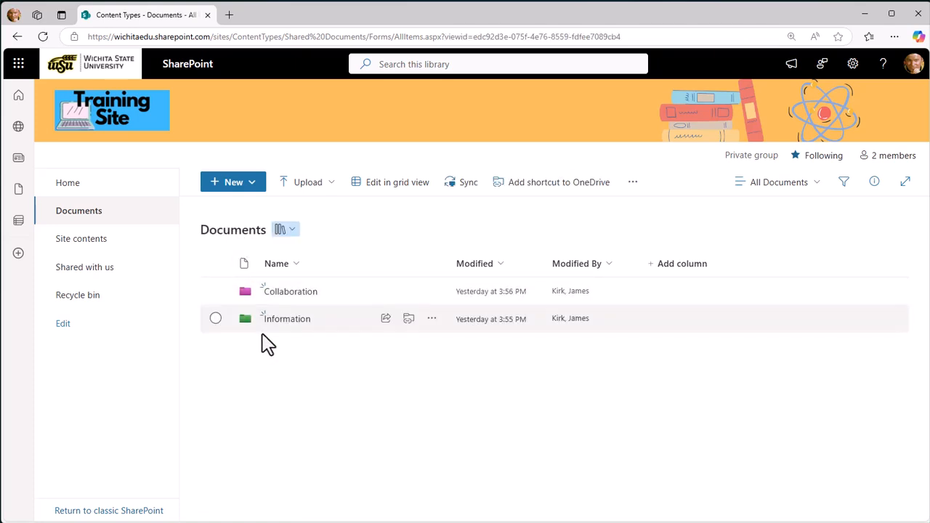
click(287, 292)
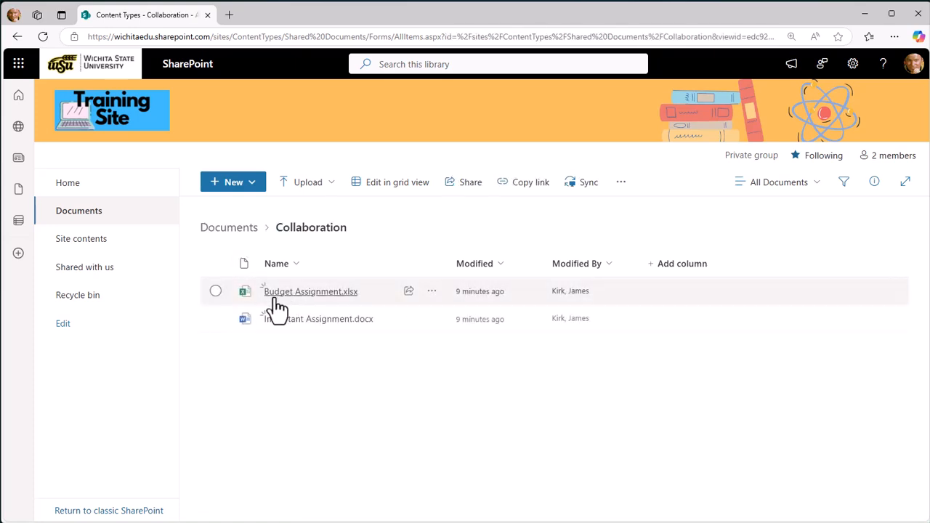
click(216, 291)
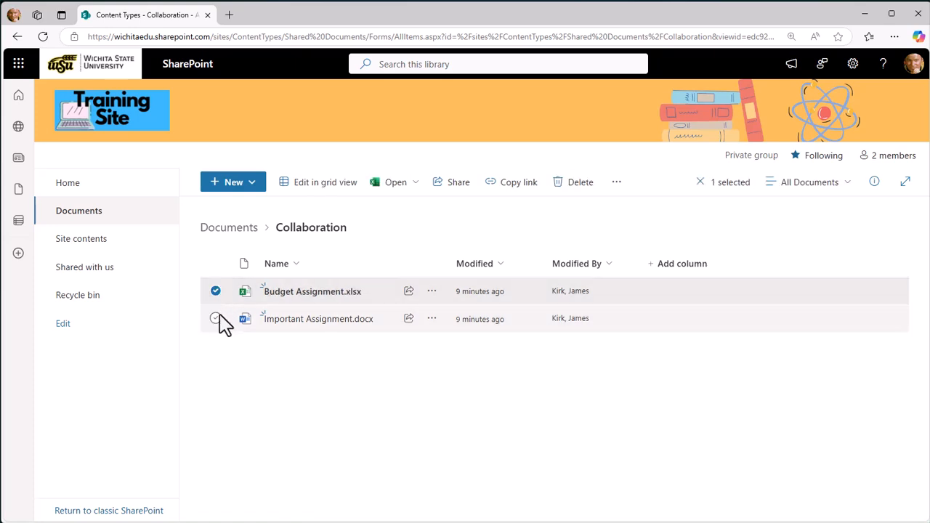
click(215, 319)
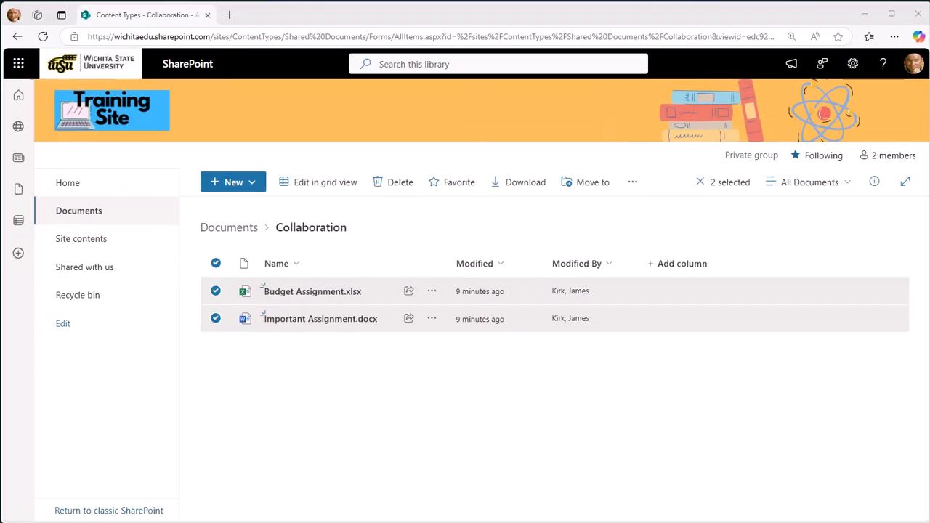
click(873, 182)
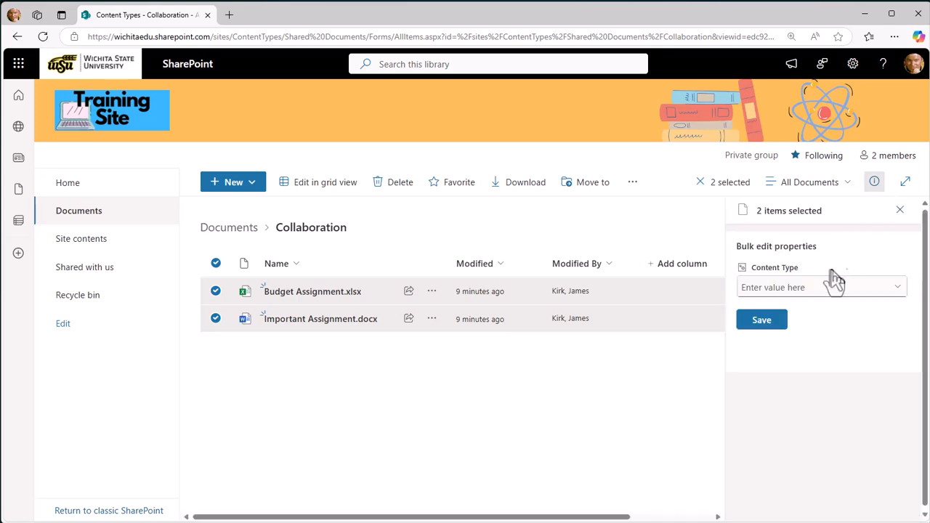
click(790, 289)
click(772, 330)
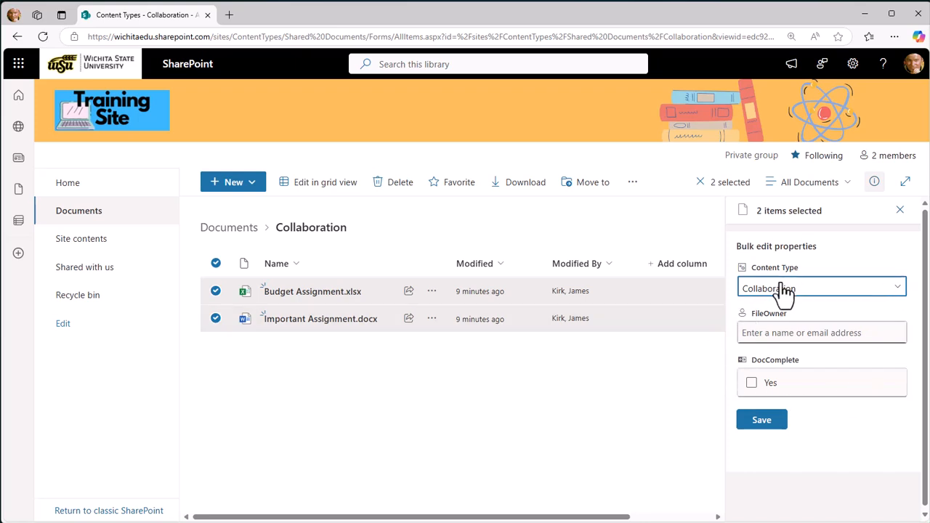
click(762, 422)
Step: Mark DocComplete as Yes in the properties of Budget Assignment.xlsx and close its details
click(577, 295)
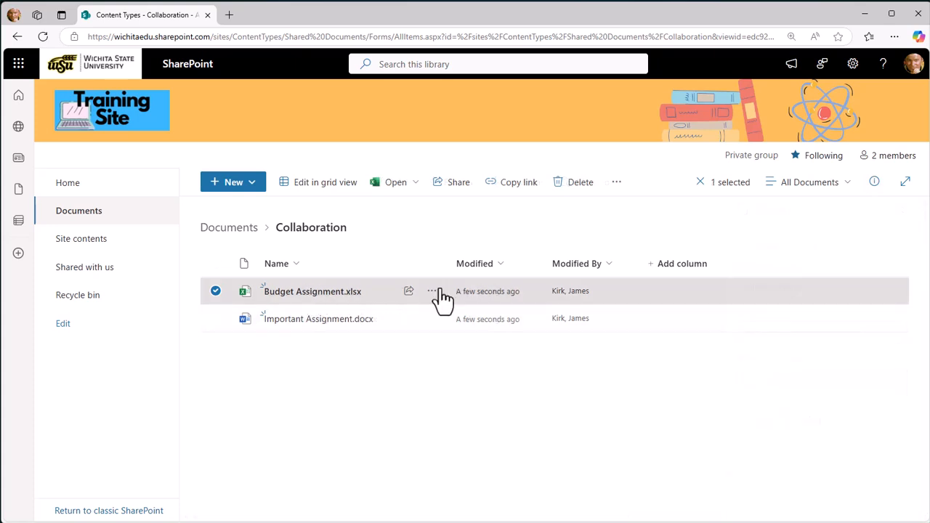
click(873, 183)
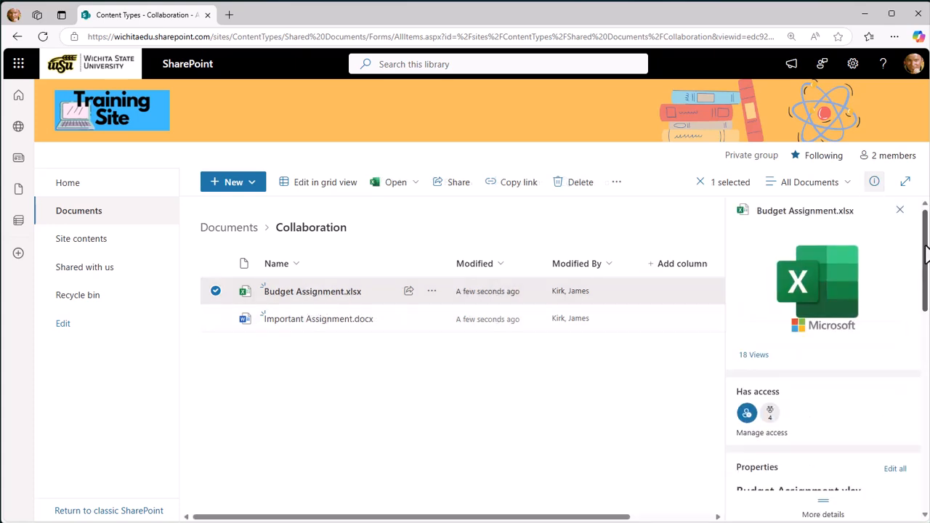
drag(924, 254, 923, 354)
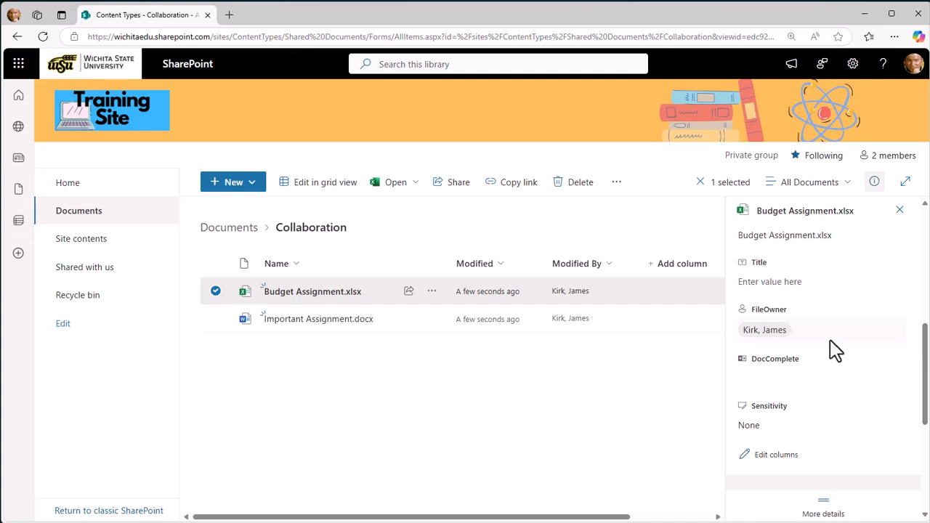
click(777, 388)
click(750, 384)
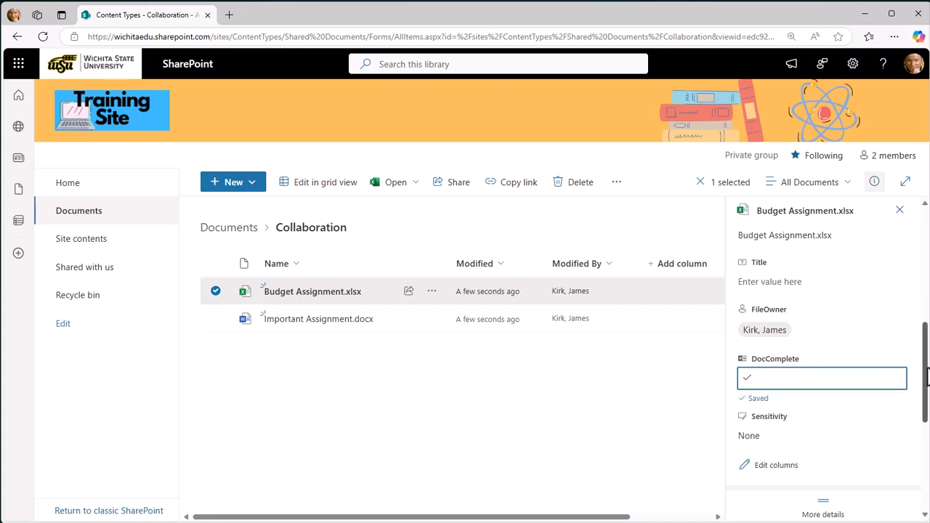
drag(924, 377, 924, 360)
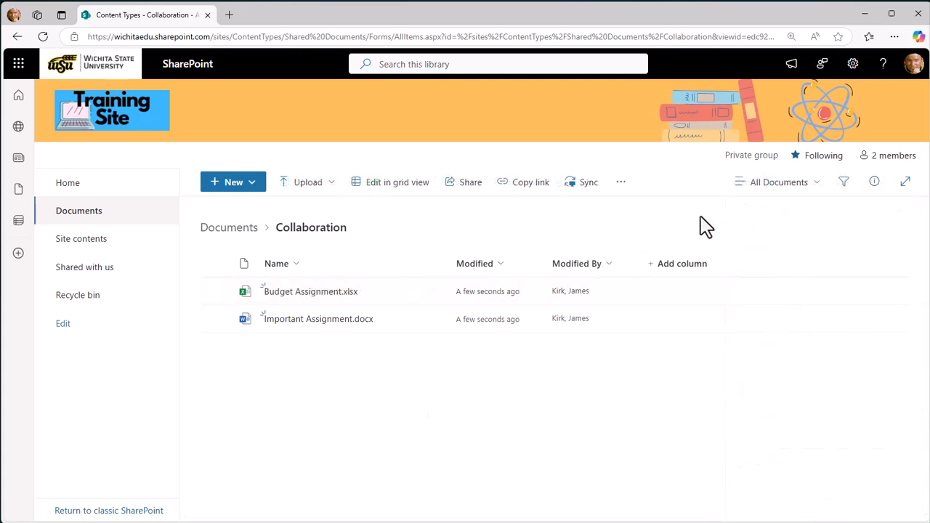
Step: Show the Collaboration folder in the Collaboration view and examine the sorting, filtering and grouping options of the FileOwner column
click(806, 189)
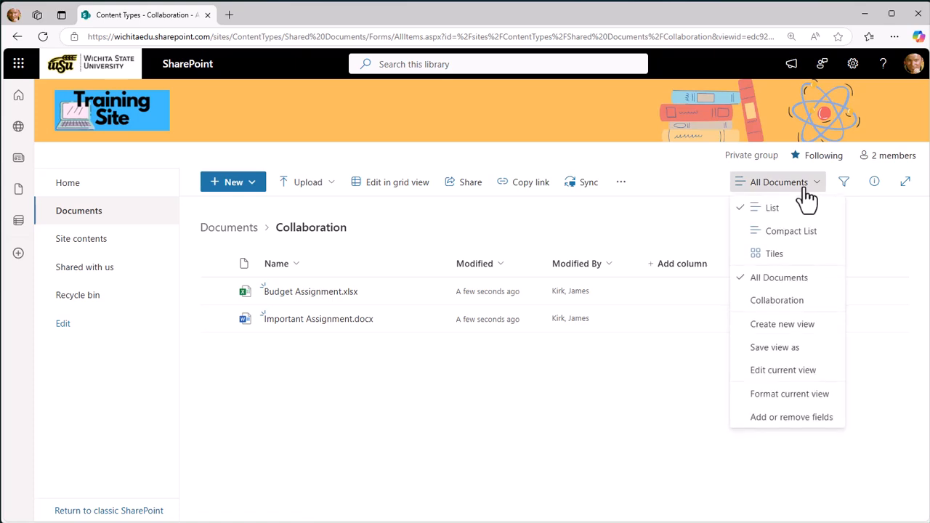
click(771, 301)
drag(681, 519, 714, 518)
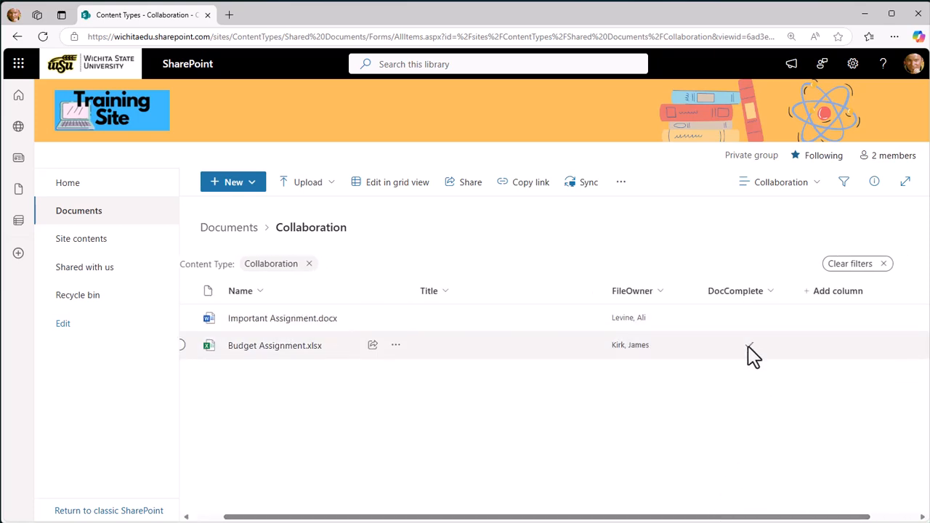
click(659, 294)
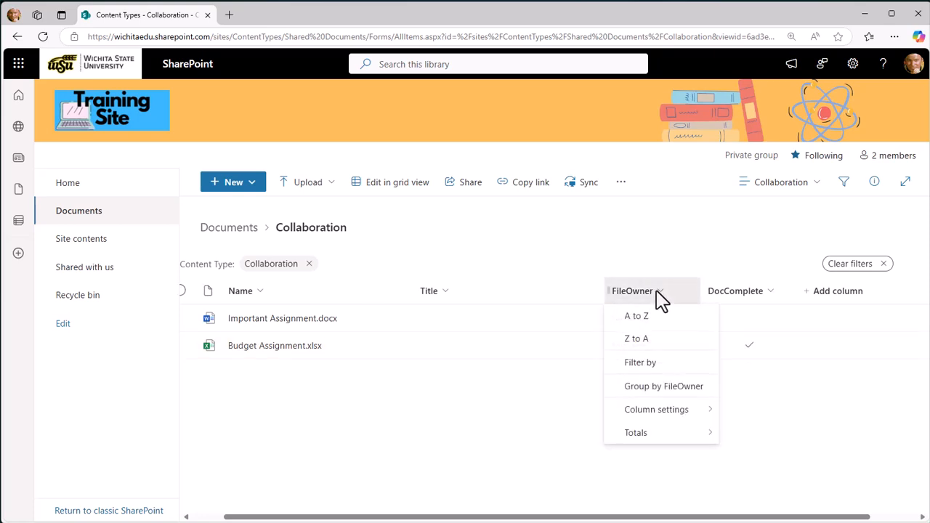
click(520, 455)
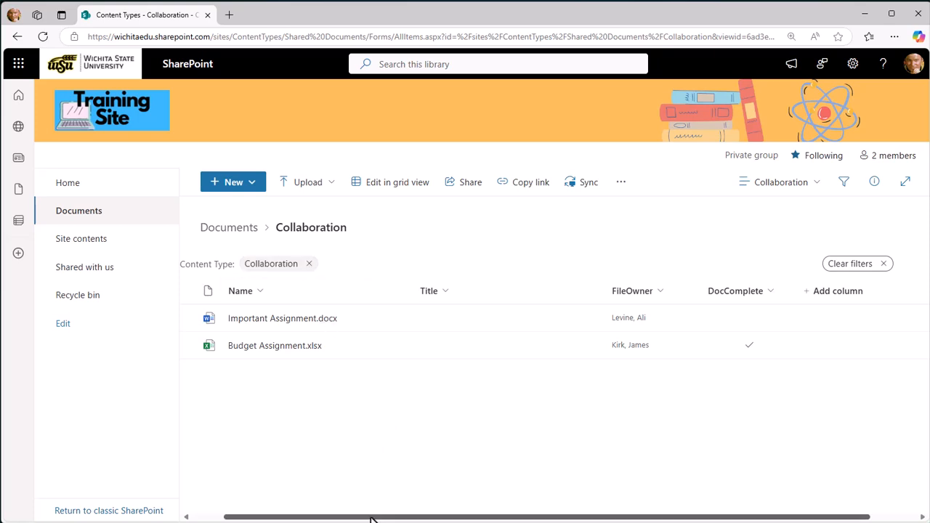
drag(371, 519, 298, 509)
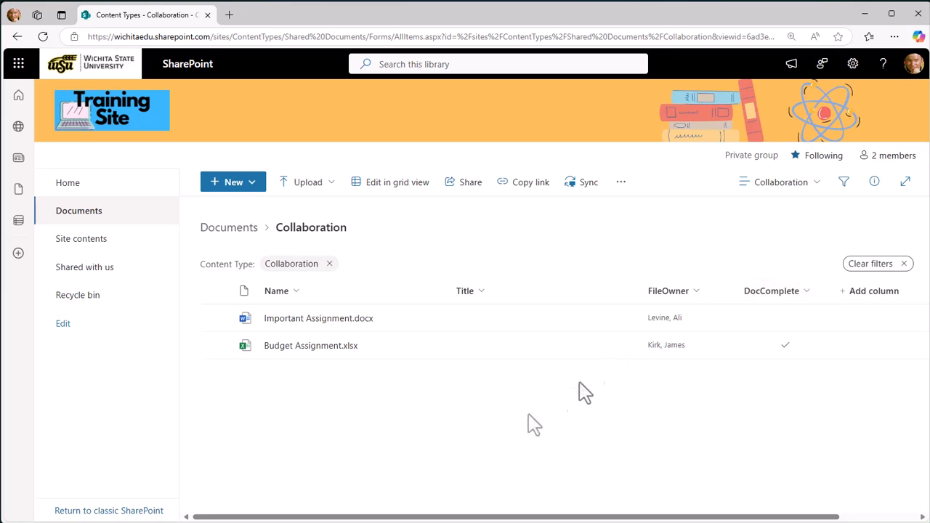
Step: Return to the All Documents view and open the Information folder from the library's root
click(808, 194)
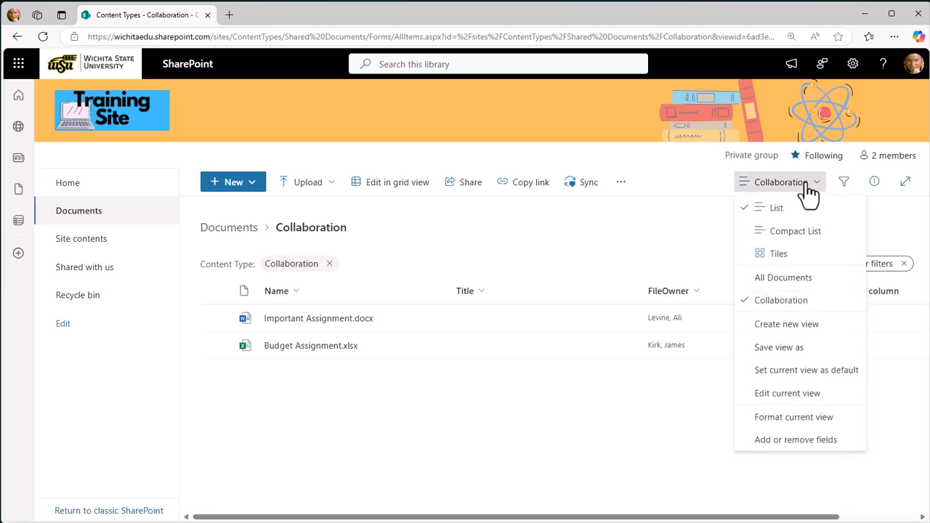
click(773, 283)
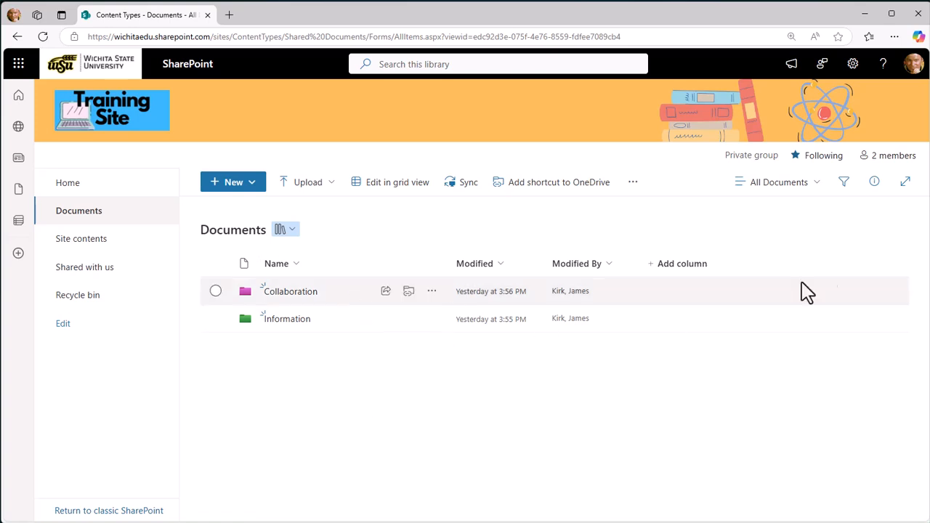
click(288, 321)
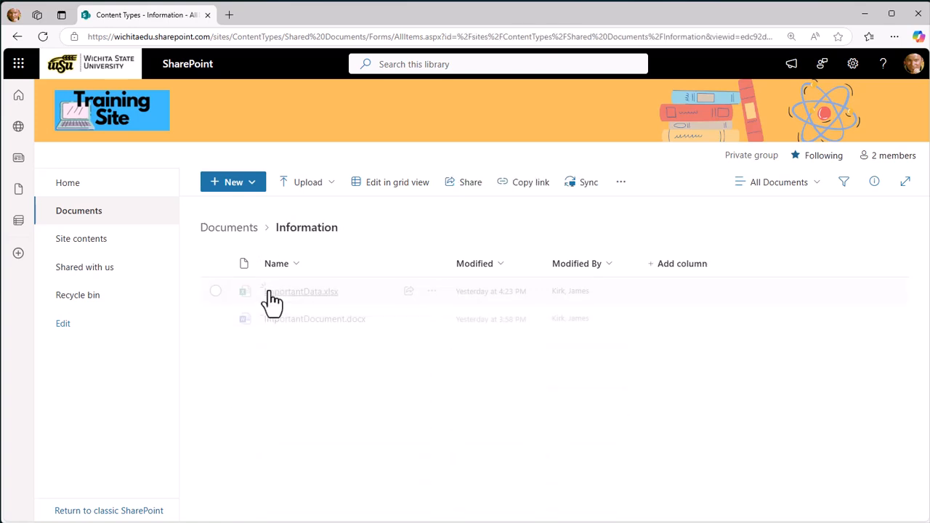
Step: Check the Information folder in the Collaboration view, restore the All Documents view and go back to the Documents root
click(798, 188)
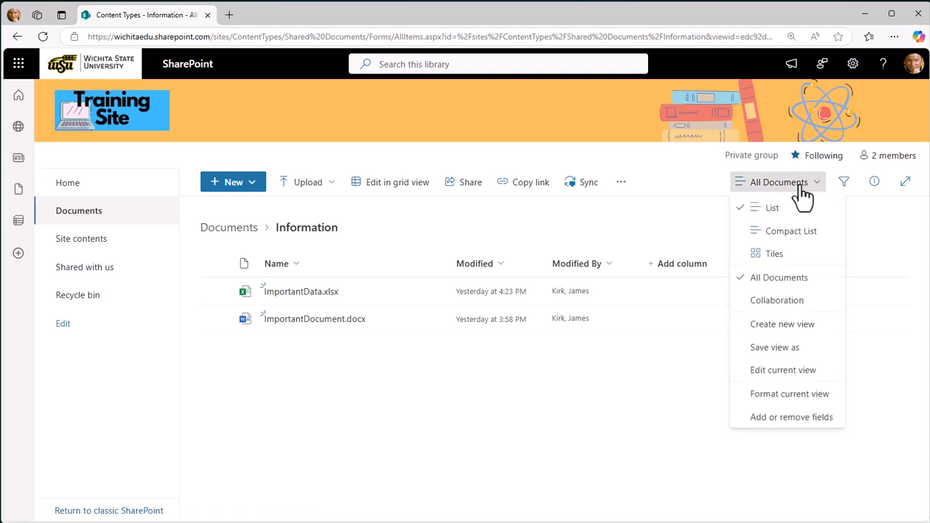
click(791, 306)
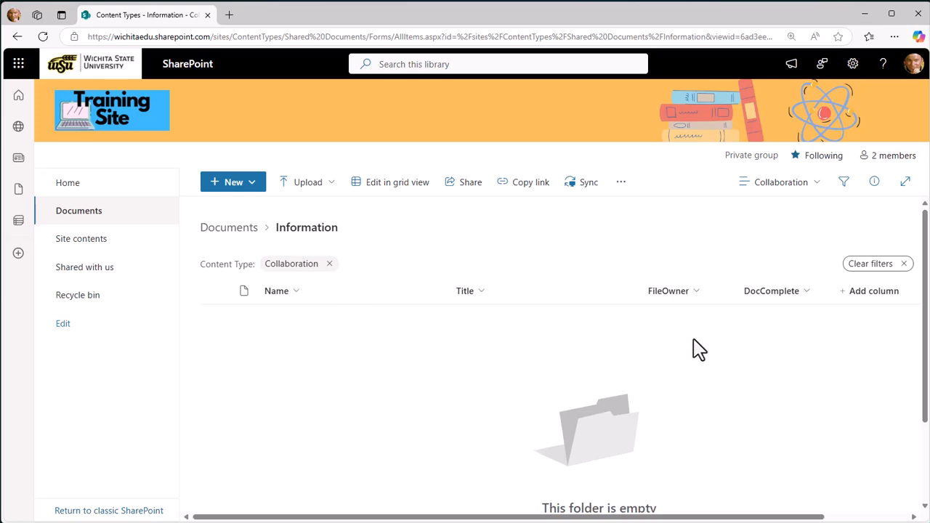
click(795, 183)
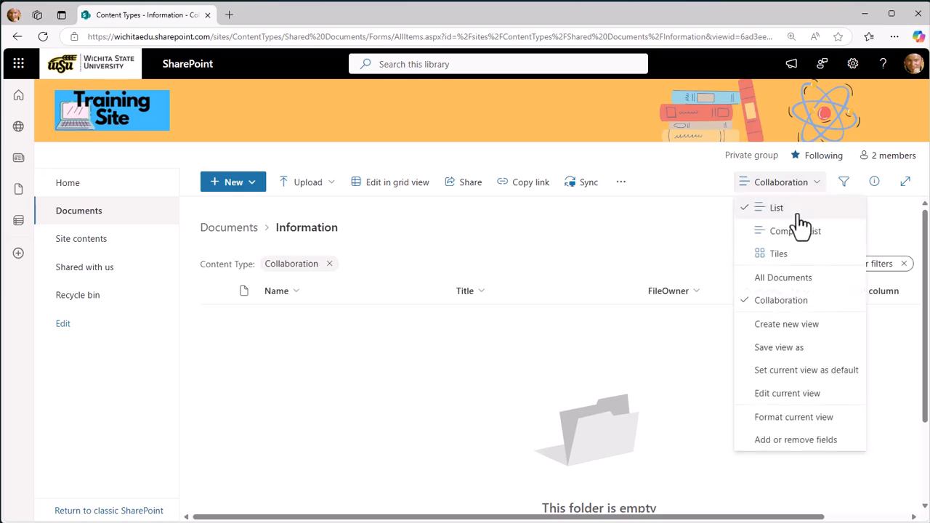
click(794, 278)
click(234, 228)
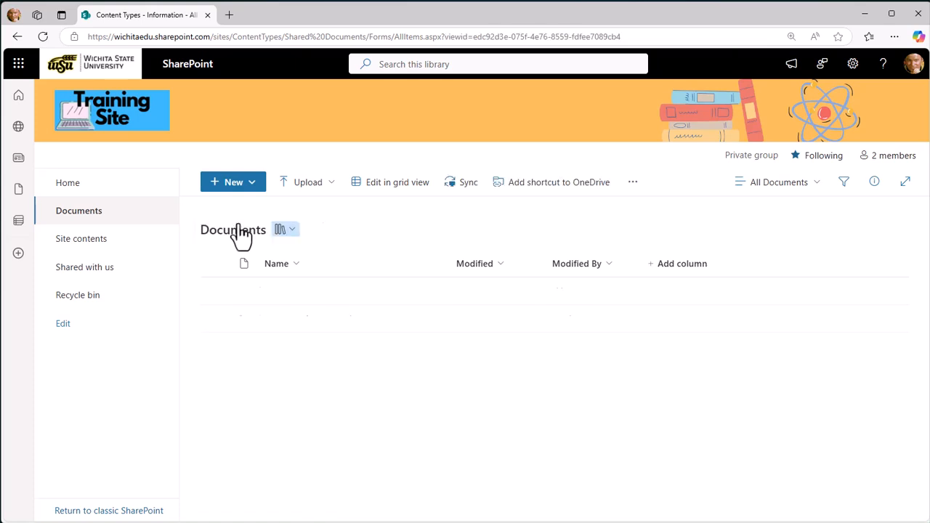